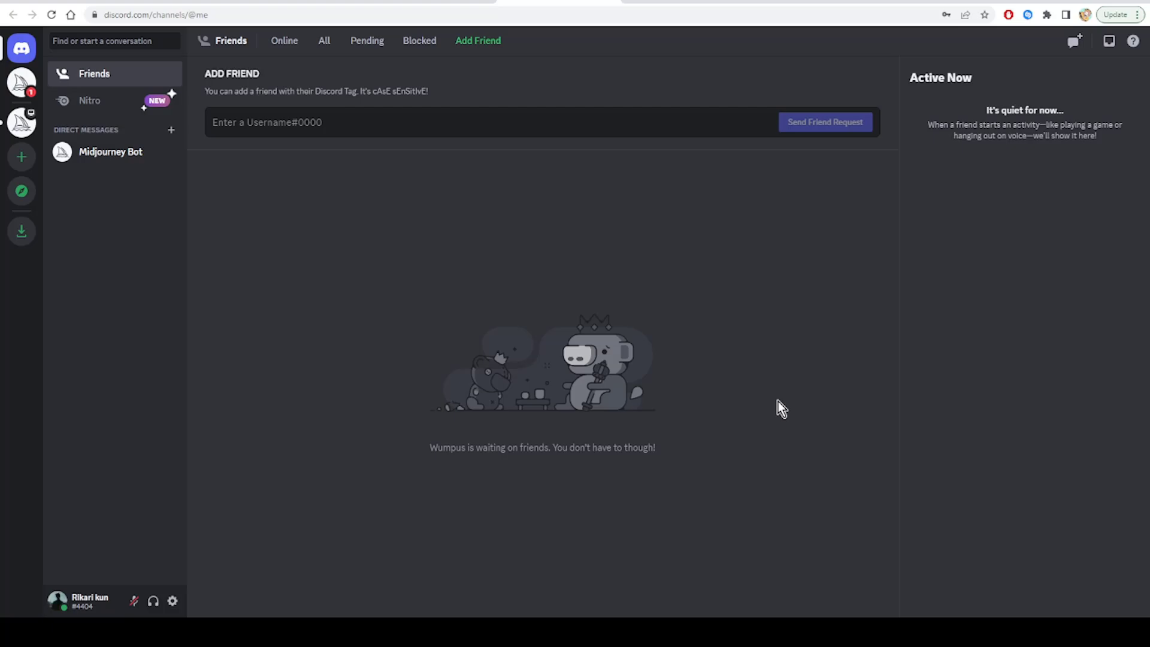
Step: Switch to the technewstoday tab at its 'Kill All Discord Processes' Task Manager steps
{"action": "key", "text": "ctrl+Tab"}
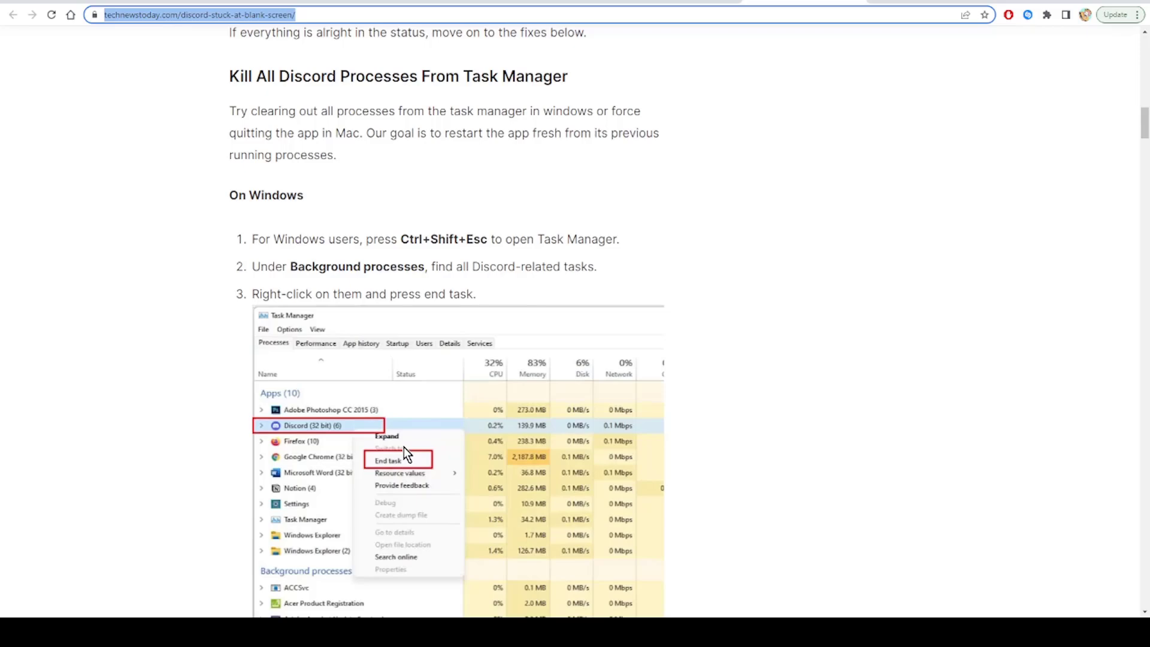
{"action": "scroll", "coordinate": [403, 446], "scroll_direction": "down", "scroll_amount": 1}
{"action": "scroll", "coordinate": [667, 350], "scroll_direction": "down", "scroll_amount": 5}
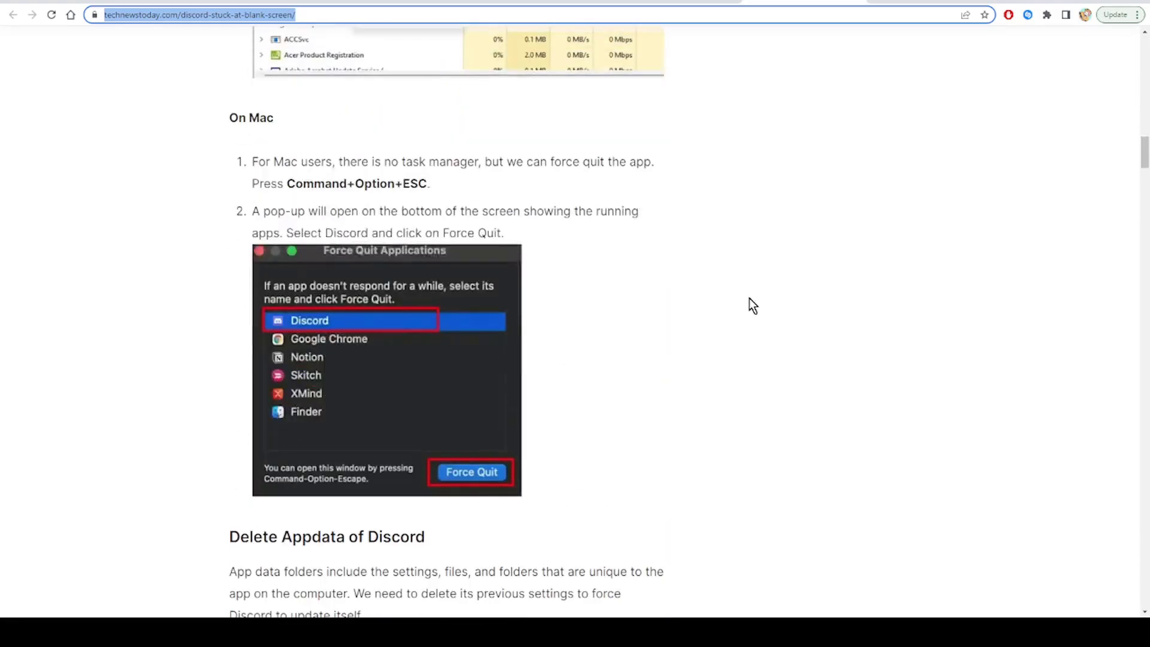
{"action": "scroll", "coordinate": [746, 297], "scroll_direction": "down", "scroll_amount": 3}
{"action": "scroll", "coordinate": [747, 297], "scroll_direction": "down", "scroll_amount": 1}
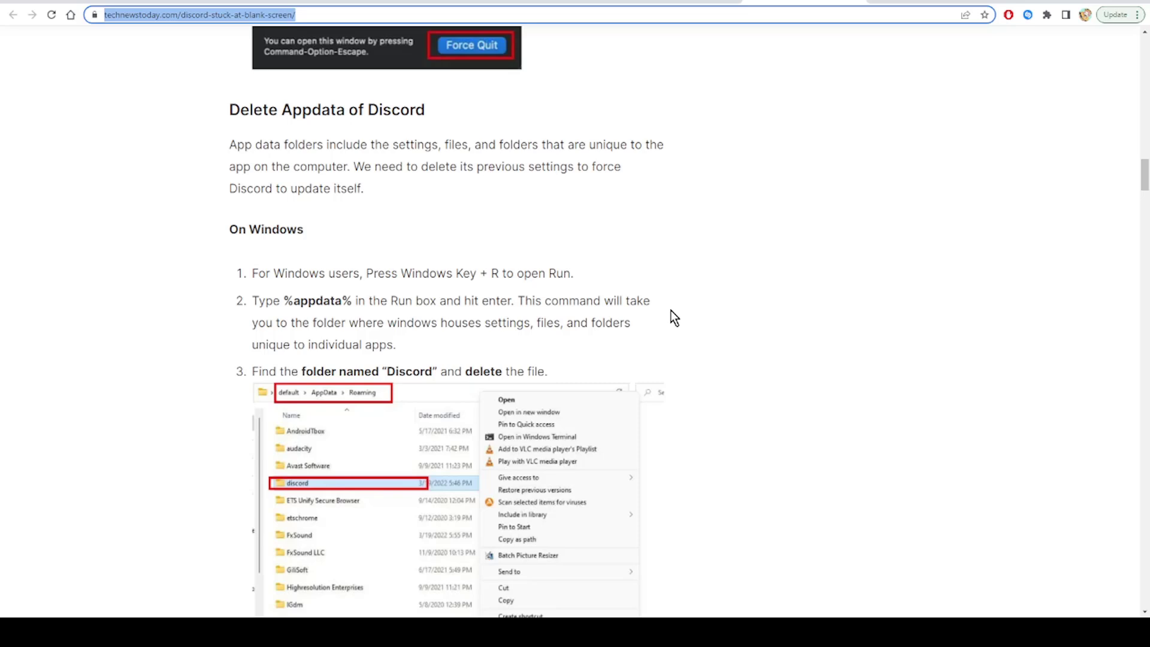
{"action": "scroll", "coordinate": [671, 310], "scroll_direction": "down", "scroll_amount": 1}
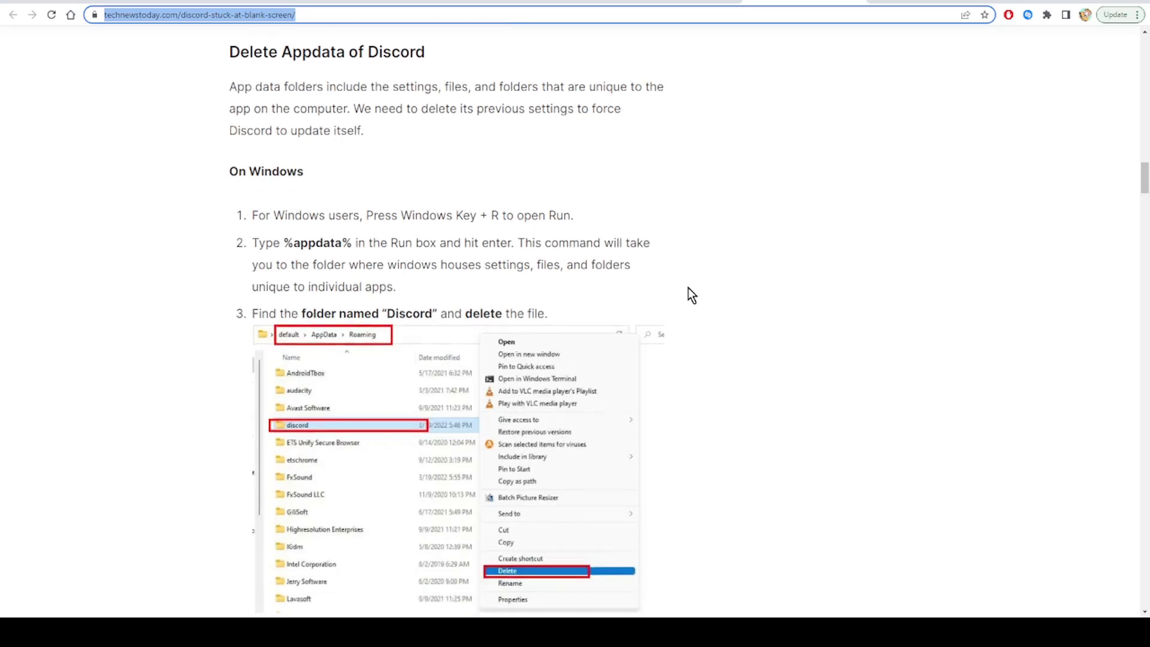
{"action": "scroll", "coordinate": [688, 287], "scroll_direction": "down", "scroll_amount": 1}
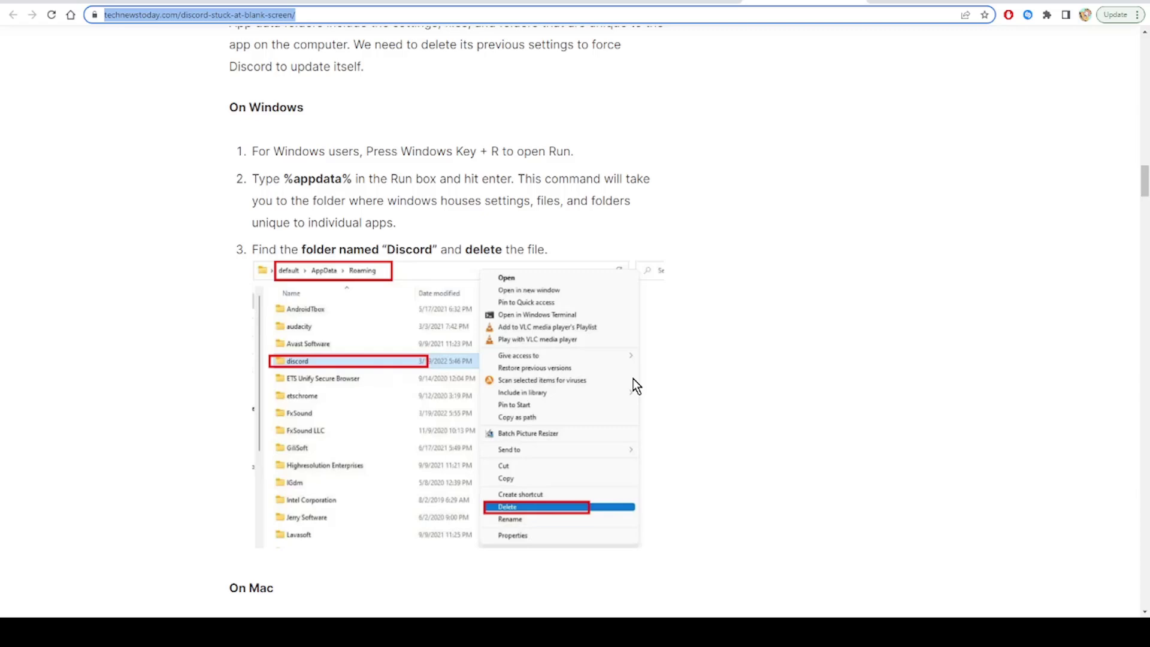
{"action": "scroll", "coordinate": [732, 257], "scroll_direction": "down", "scroll_amount": 5}
{"action": "scroll", "coordinate": [731, 256], "scroll_direction": "down", "scroll_amount": 5}
{"action": "scroll", "coordinate": [731, 256], "scroll_direction": "down", "scroll_amount": 2}
{"action": "scroll", "coordinate": [731, 256], "scroll_direction": "down", "scroll_amount": 2}
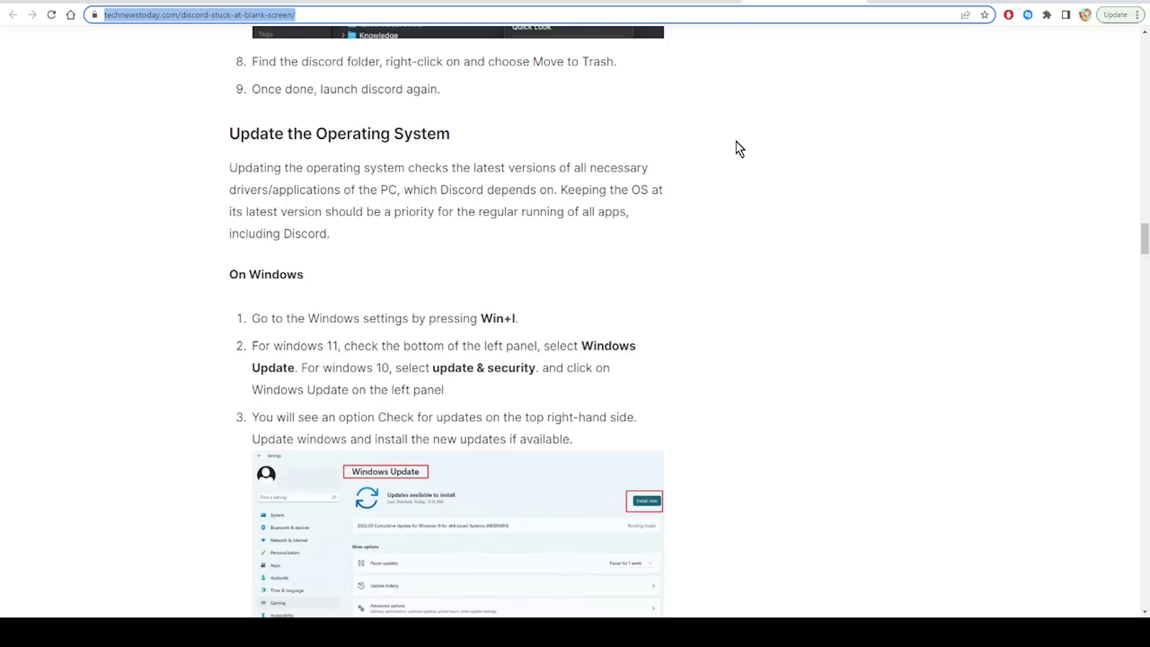
{"action": "scroll", "coordinate": [410, 290], "scroll_direction": "down", "scroll_amount": 1}
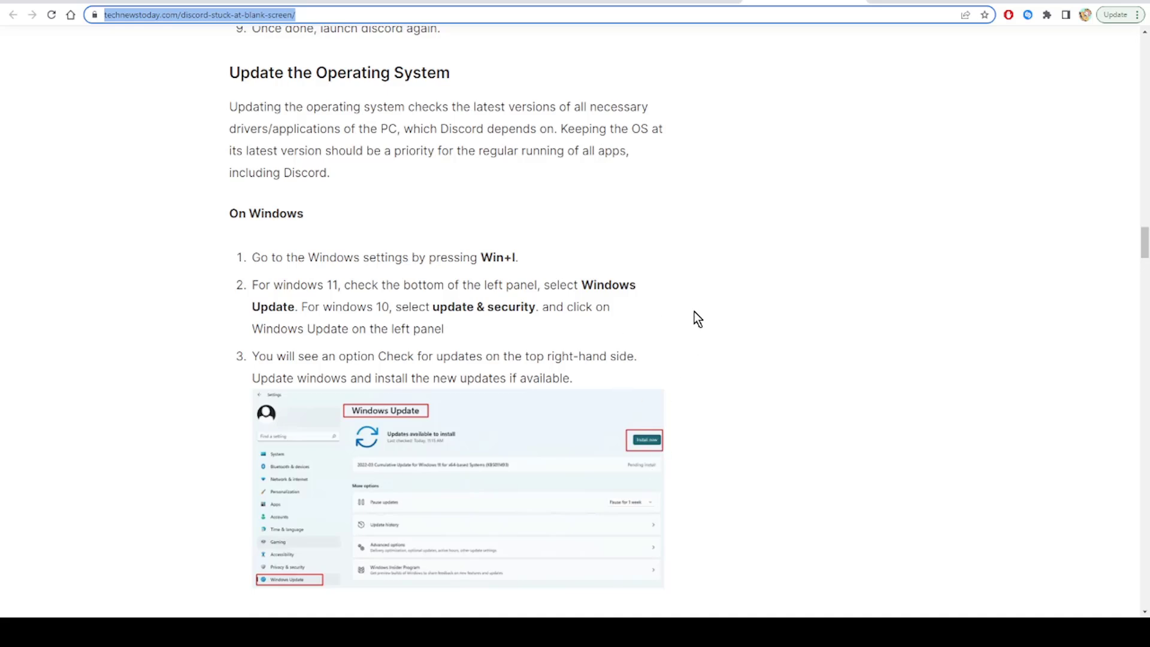
{"action": "scroll", "coordinate": [695, 312], "scroll_direction": "down", "scroll_amount": 1}
{"action": "scroll", "coordinate": [694, 312], "scroll_direction": "up", "scroll_amount": 1}
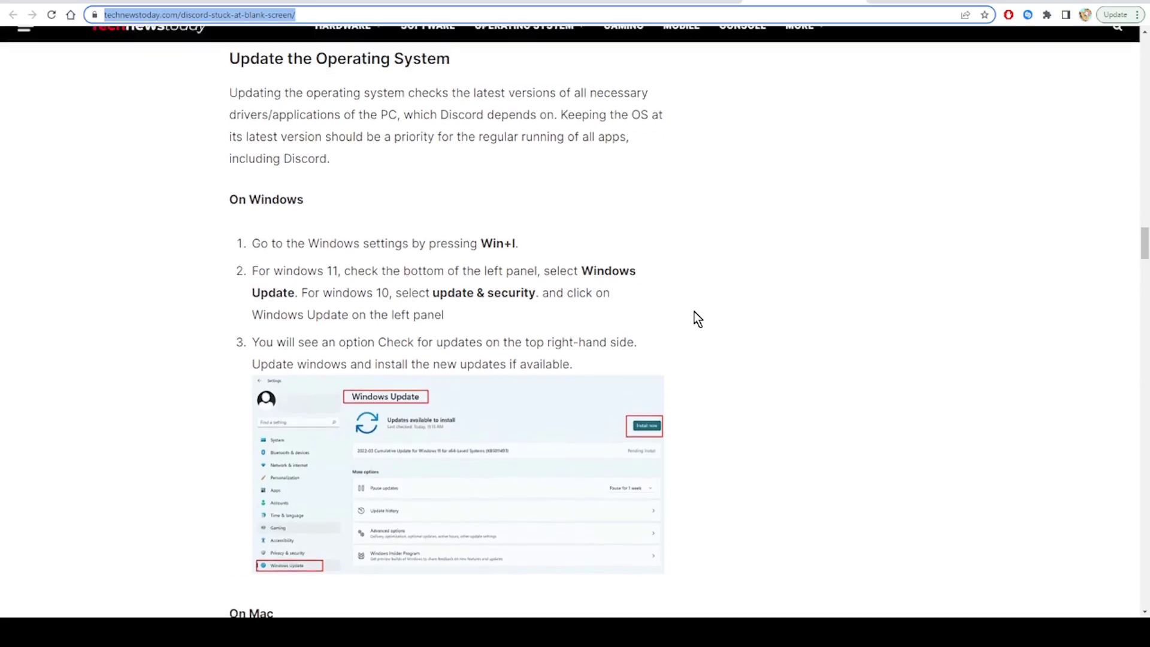